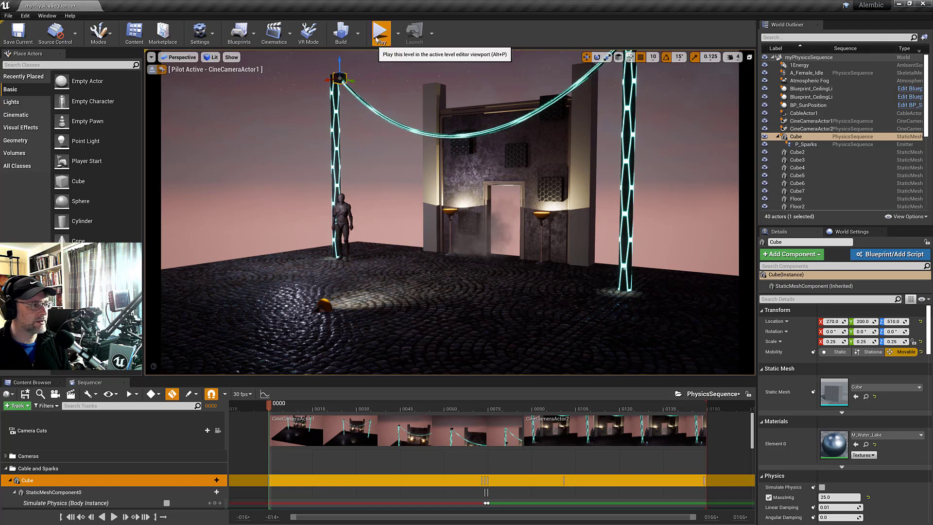
Play the level in the viewport and stop the simulation.
click(381, 32)
click(385, 168)
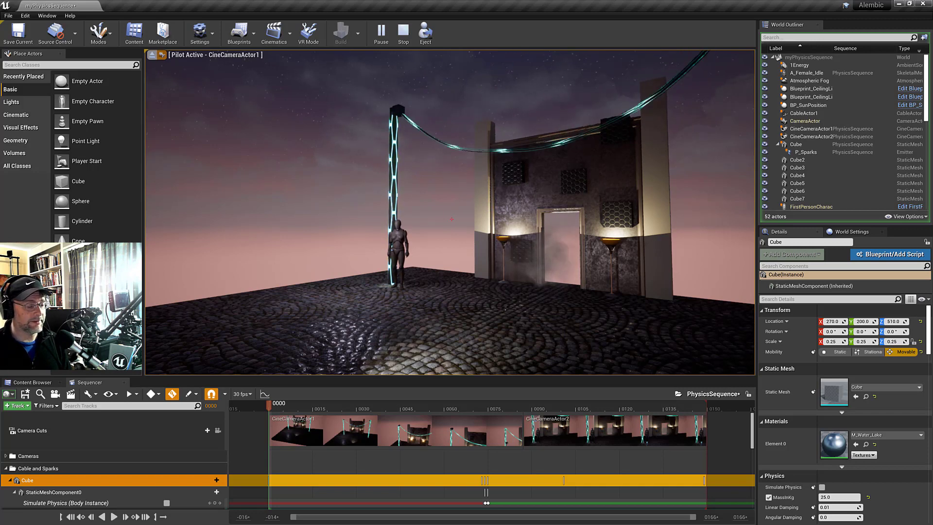
key(Escape)
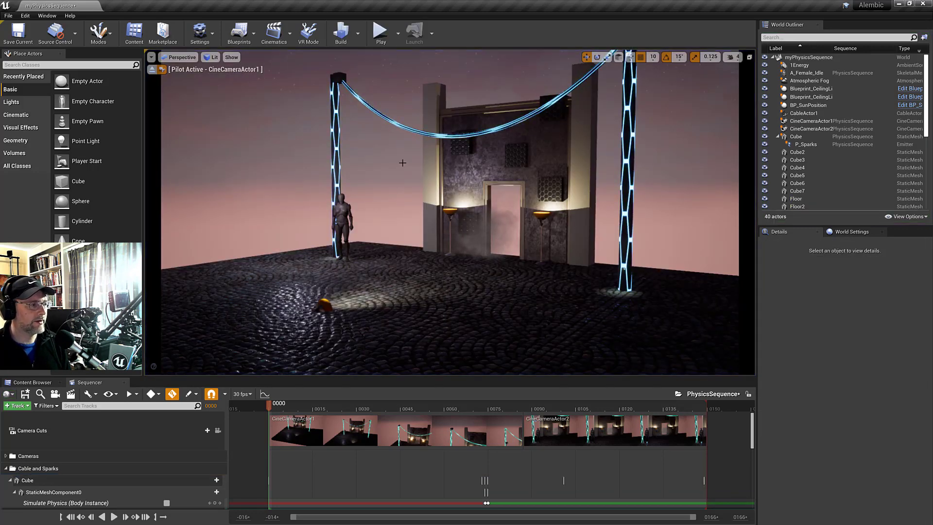
Inspect the cube at the end of the hanging cable and the cable's attachment settings.
click(339, 78)
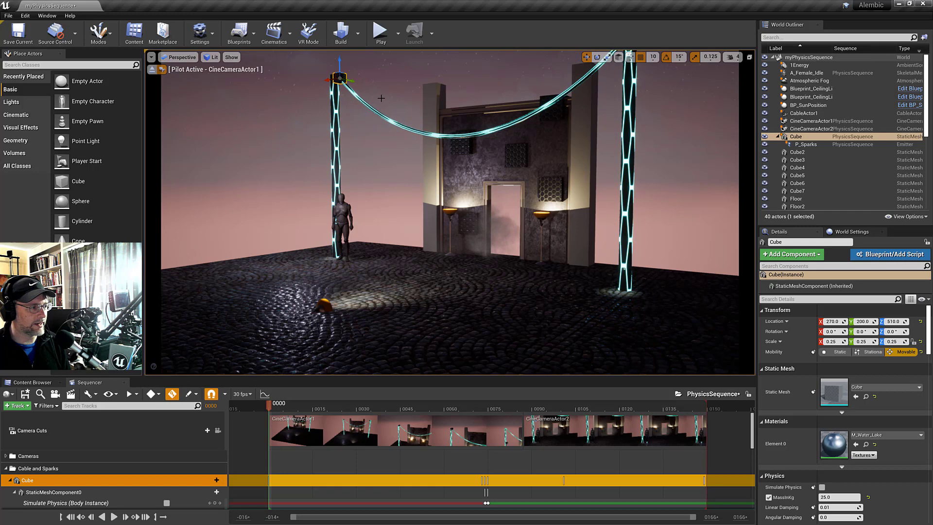
click(406, 129)
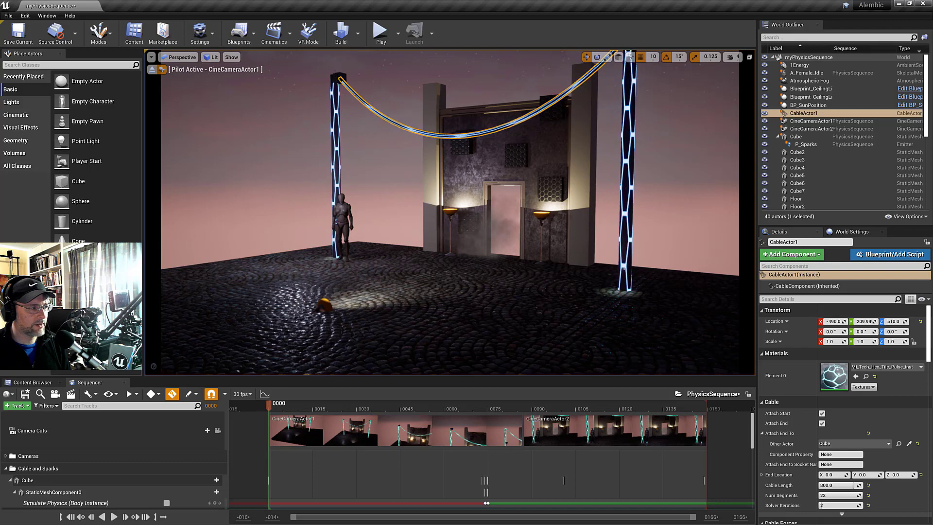
Examine the Body Instance physics properties, including Simulate Physics, available for the Cube's StaticMeshComponent0 track, and collapse the Cube's tracks.
click(77, 480)
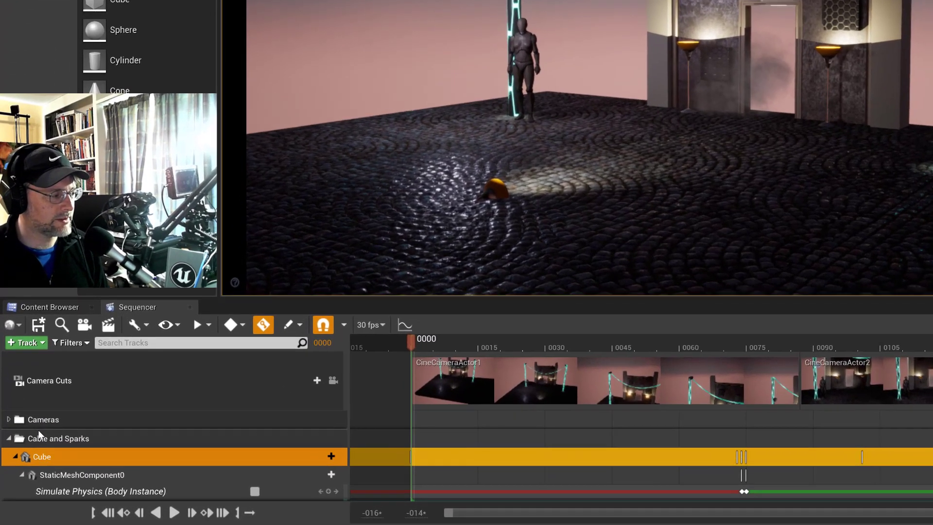
scroll(118, 475, down, 2)
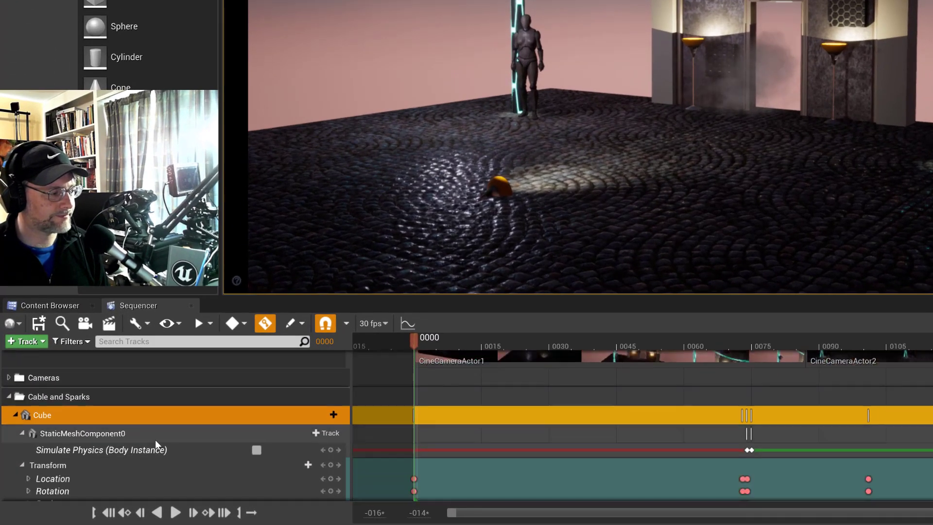
click(329, 414)
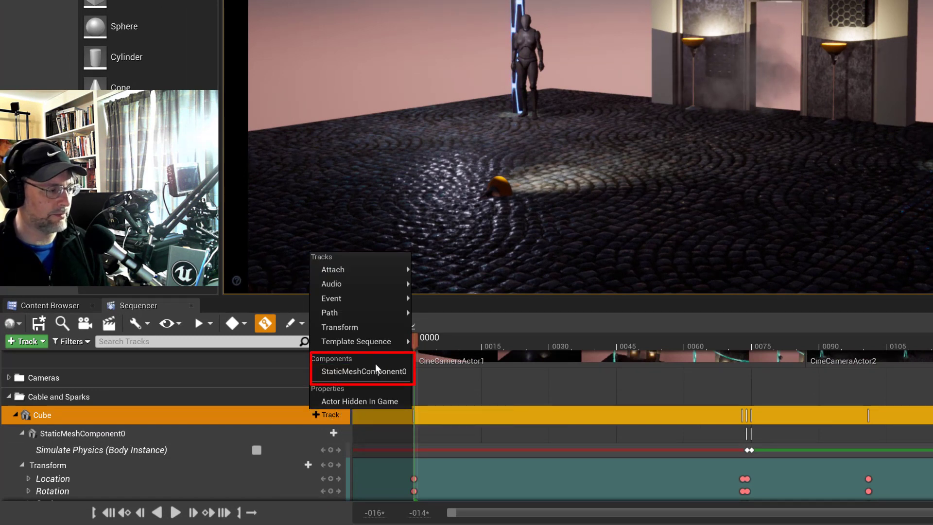
click(155, 437)
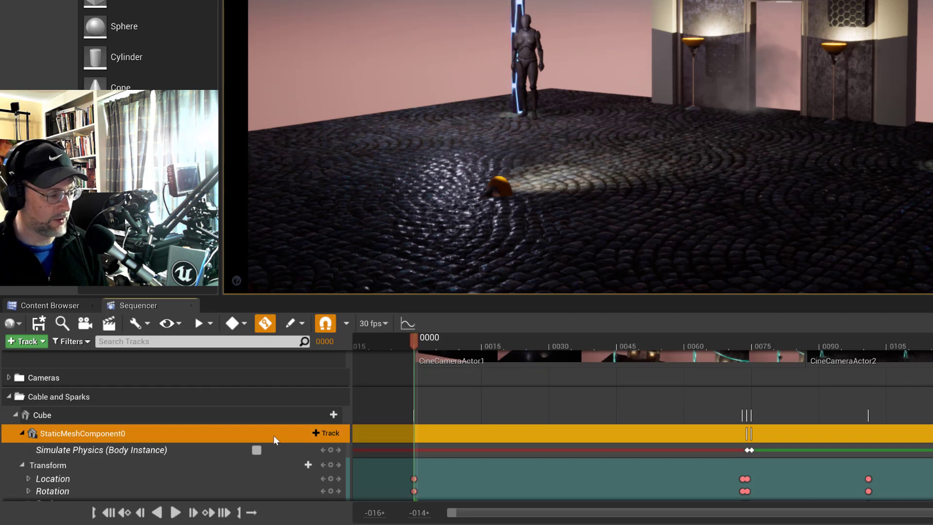
click(333, 435)
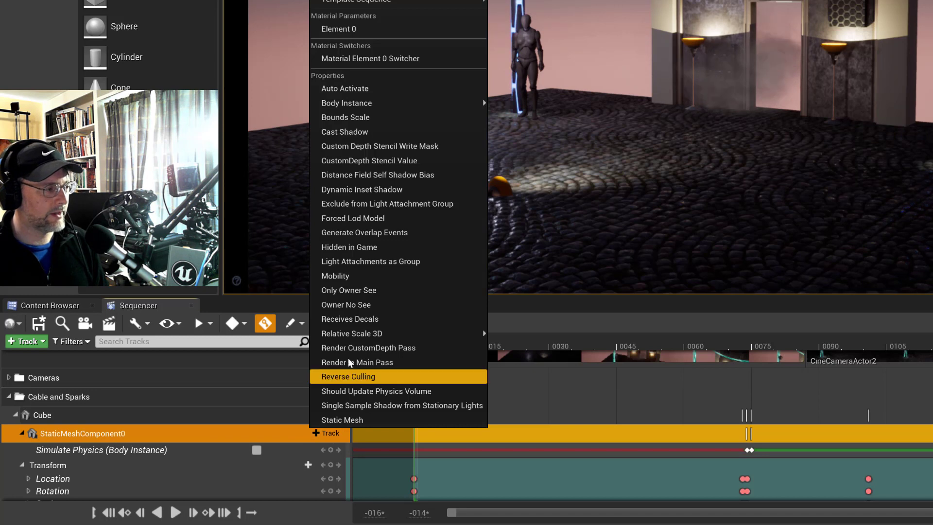
mouse_move(396, 106)
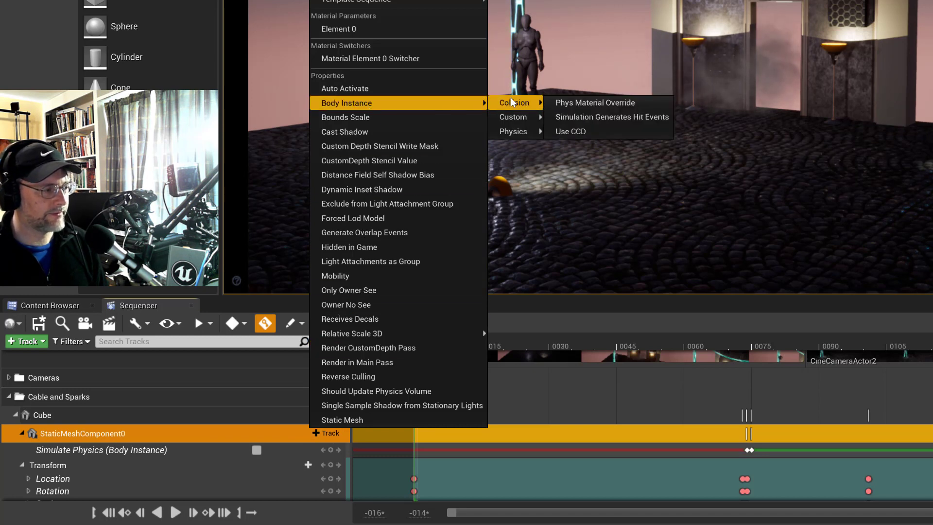
mouse_move(516, 132)
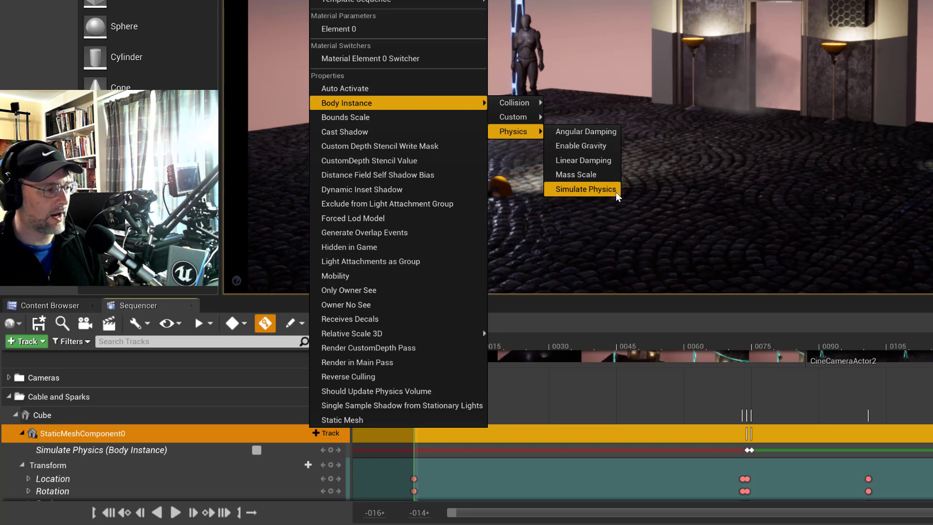
click(105, 433)
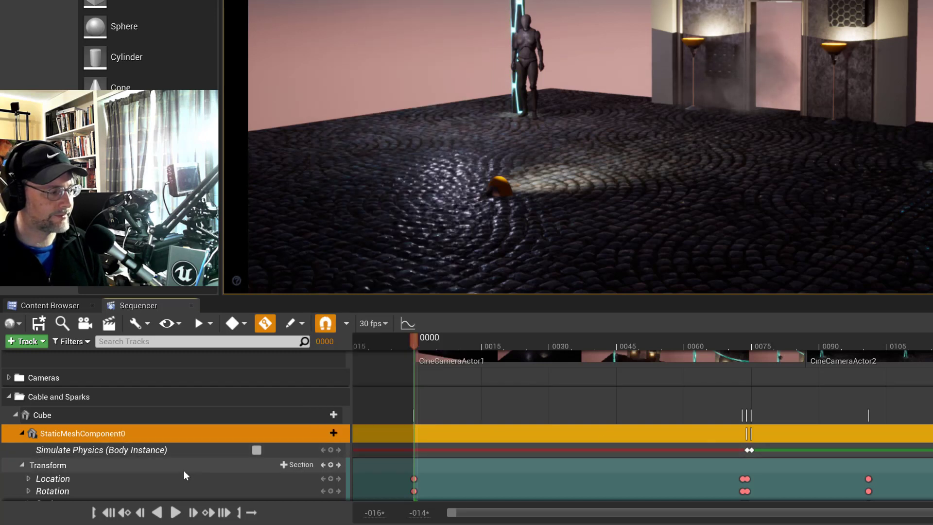
click(22, 432)
click(14, 415)
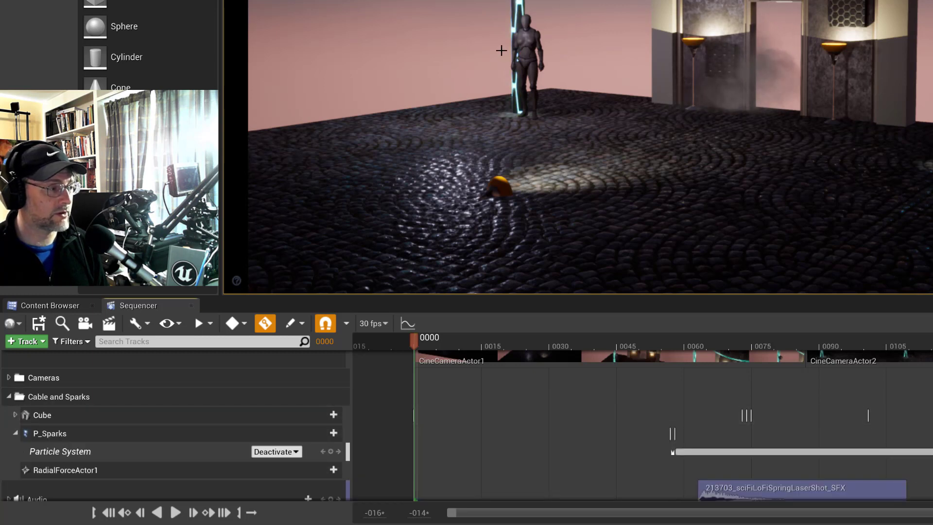
Examine where A_Female_Idle's SkeletalMeshComponent0 offers the Simulate Physics property among its Body Instance physics tracks.
click(527, 73)
scroll(156, 468, down, 3)
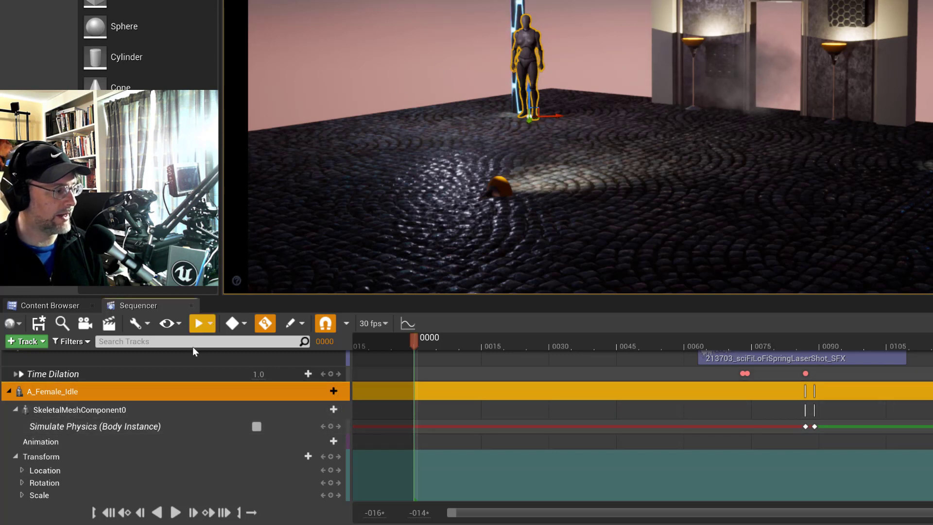
click(332, 393)
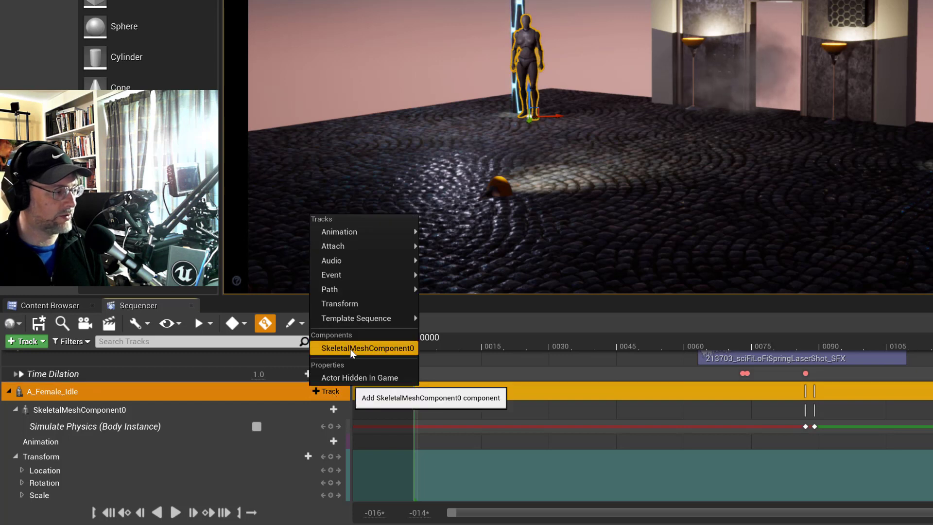
click(80, 433)
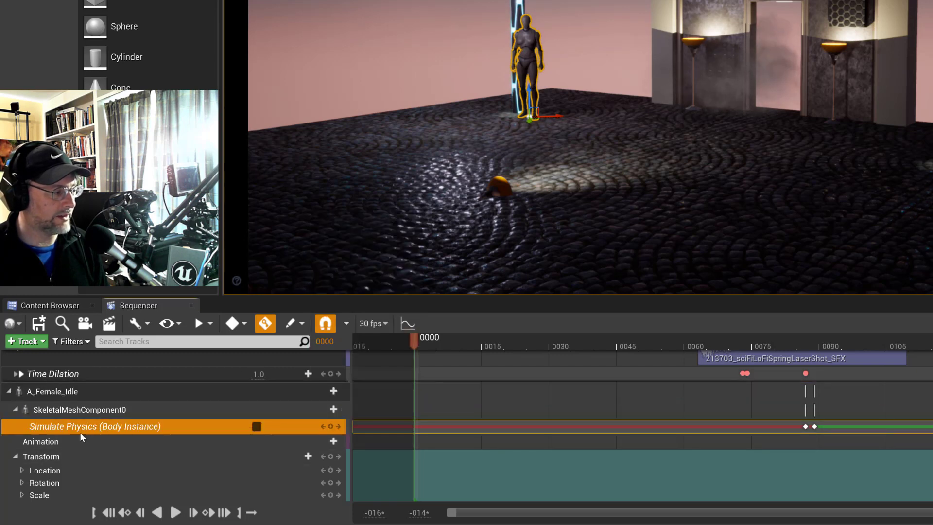
key(Up)
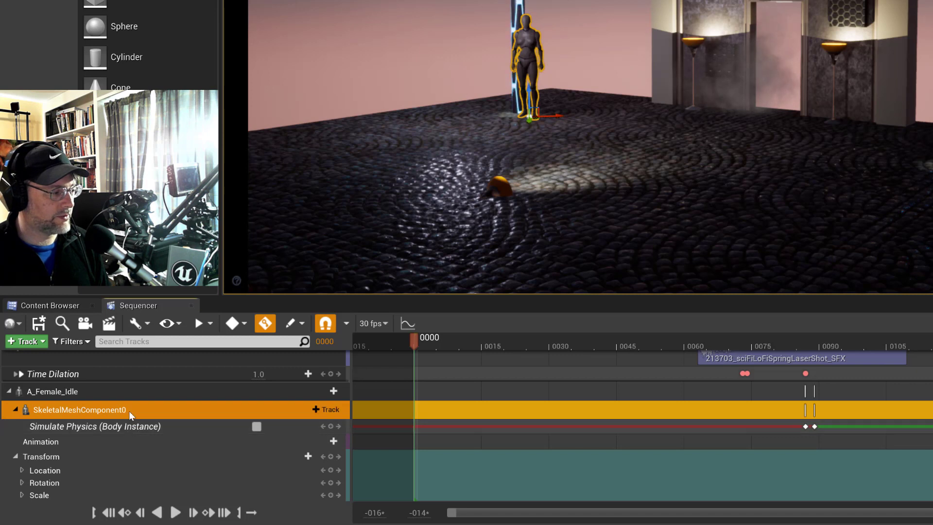
click(336, 409)
mouse_move(448, 21)
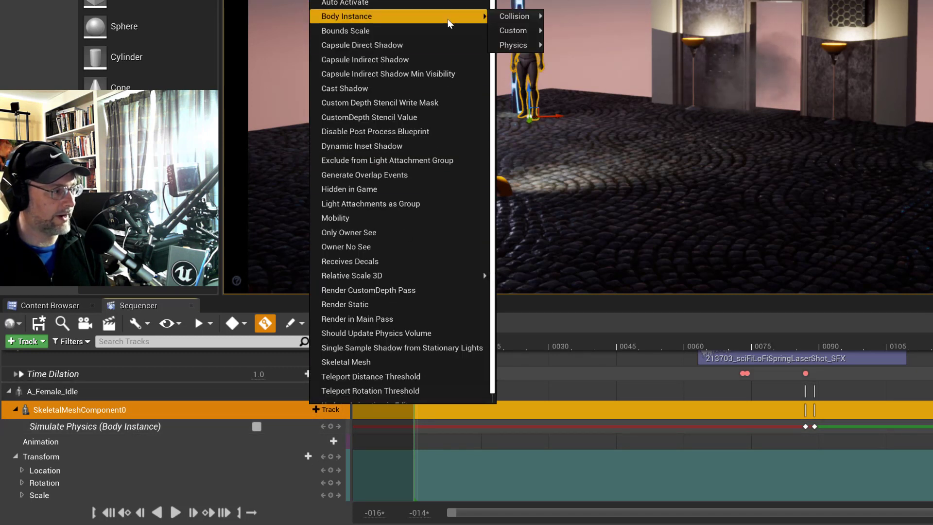
mouse_move(513, 44)
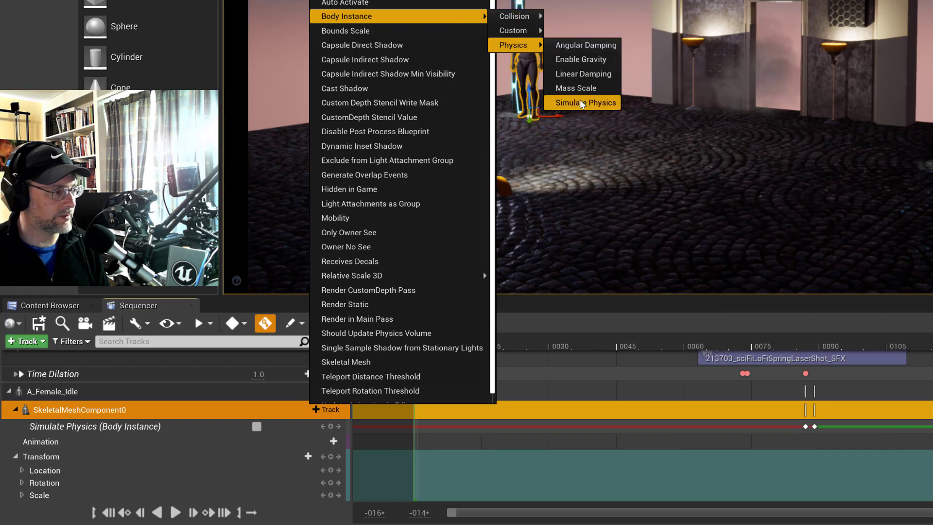
key(Escape)
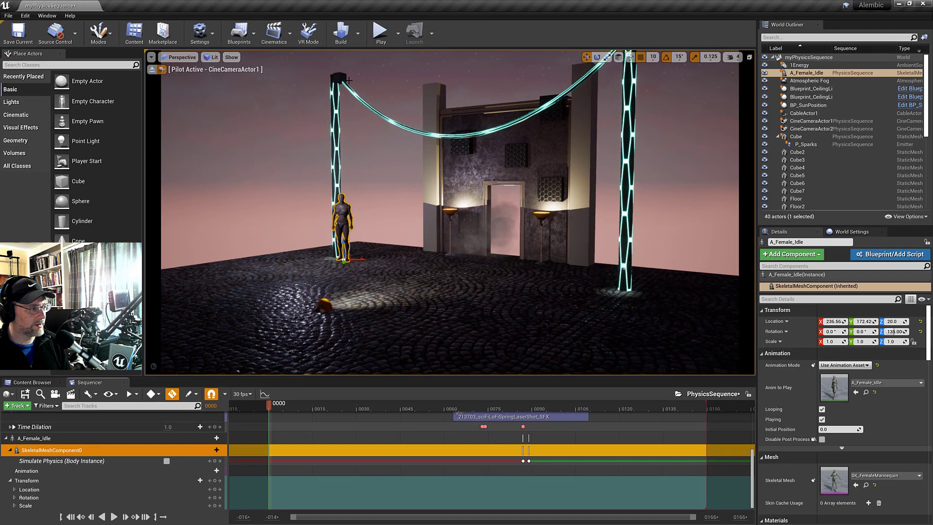
Set the When Finished property of the Cube's Transform section to Keep State.
click(340, 77)
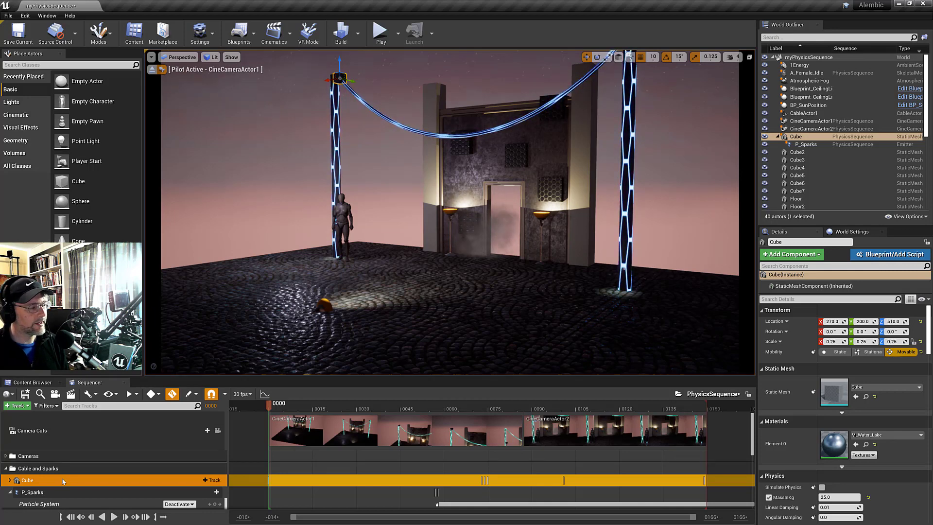
scroll(92, 477, down, 1)
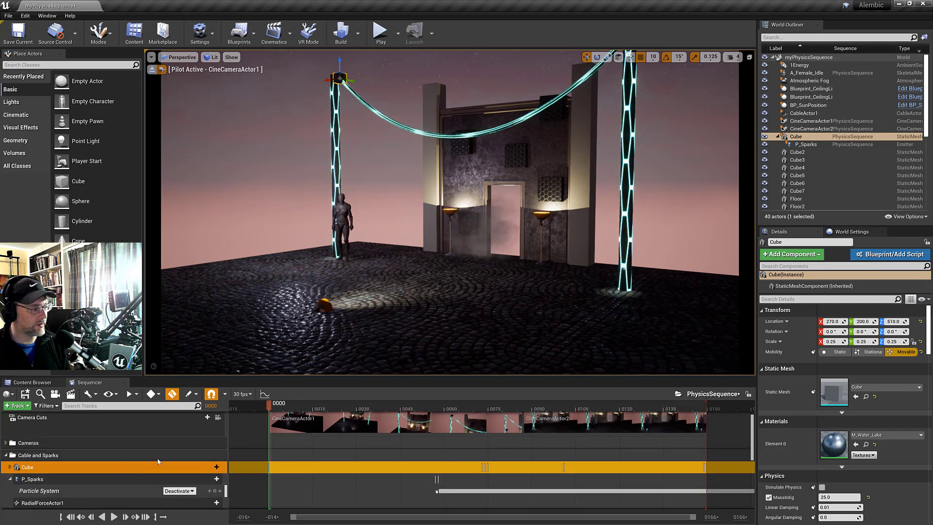
scroll(52, 467, down, 1)
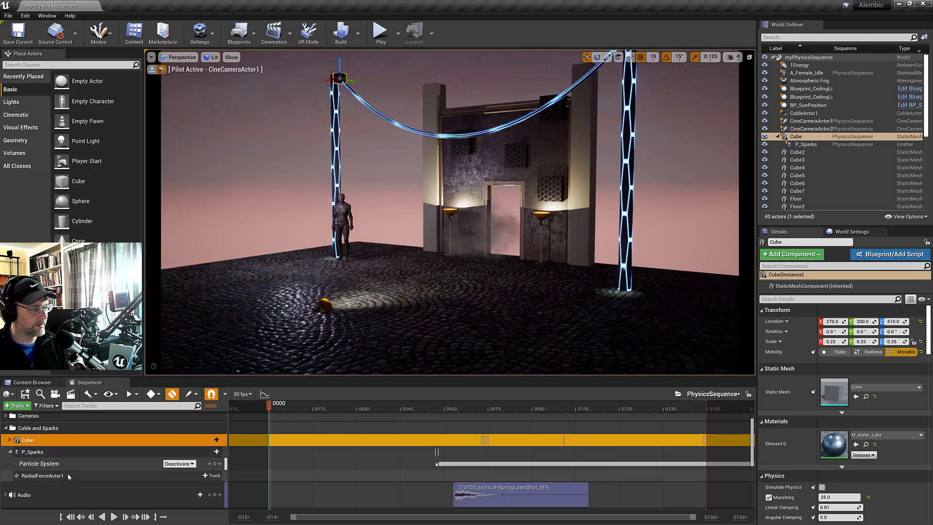
scroll(49, 471, down, 1)
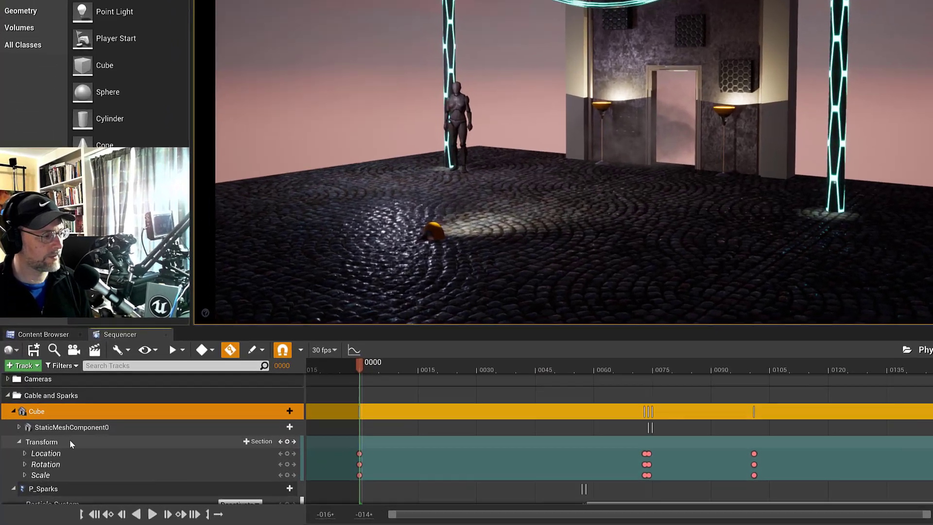
click(46, 462)
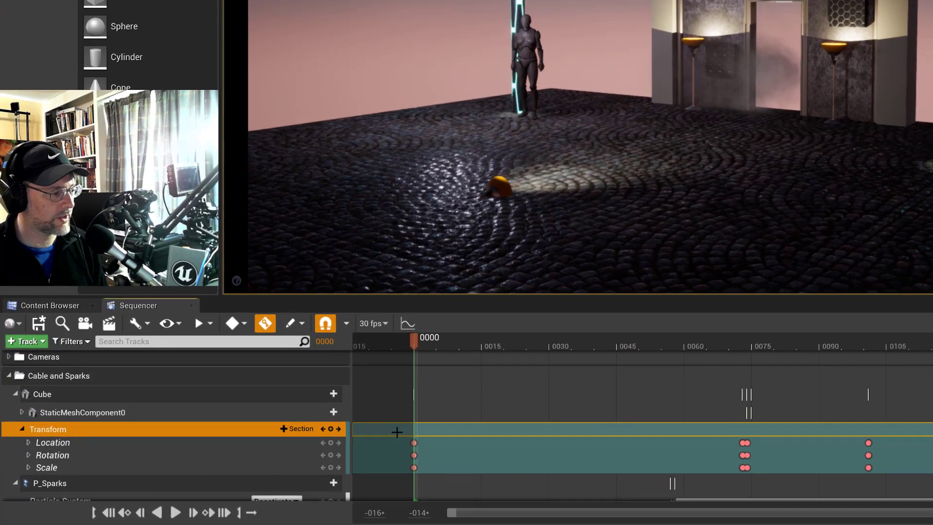
right_click(270, 465)
mouse_move(466, 105)
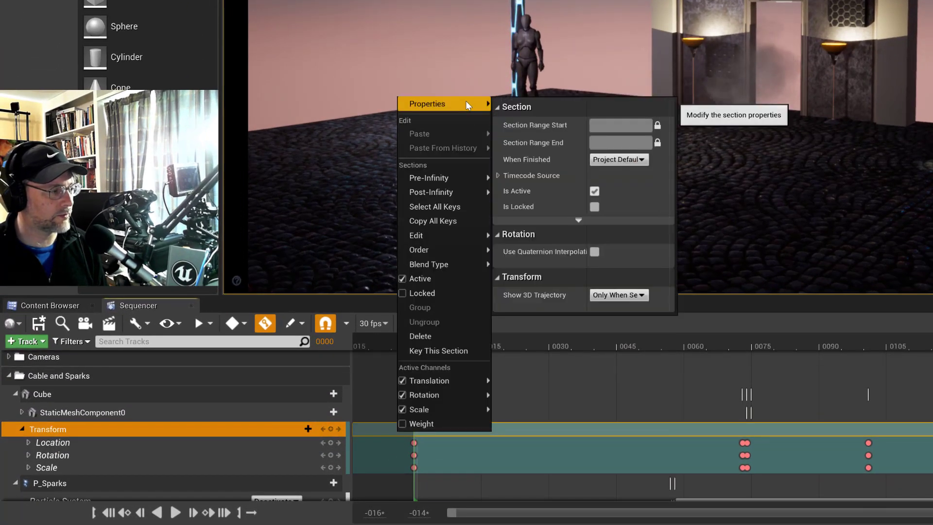
click(628, 161)
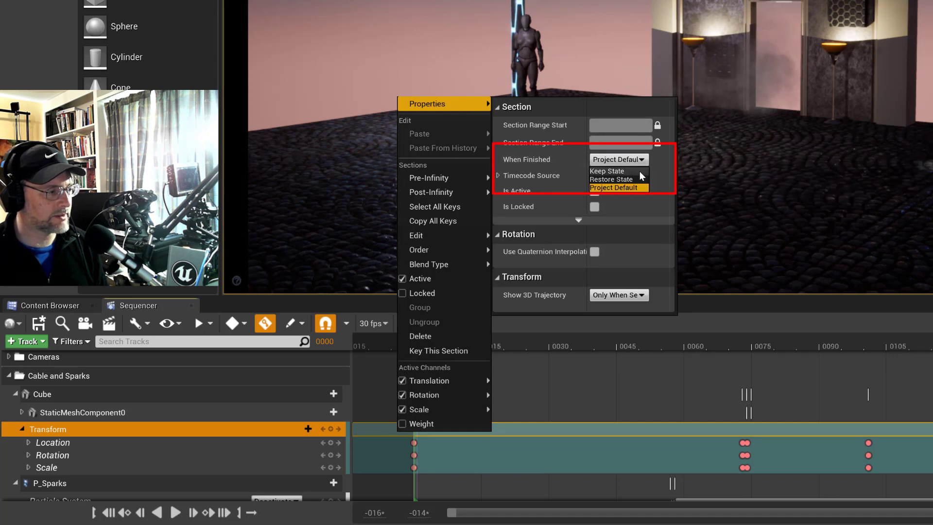
click(641, 172)
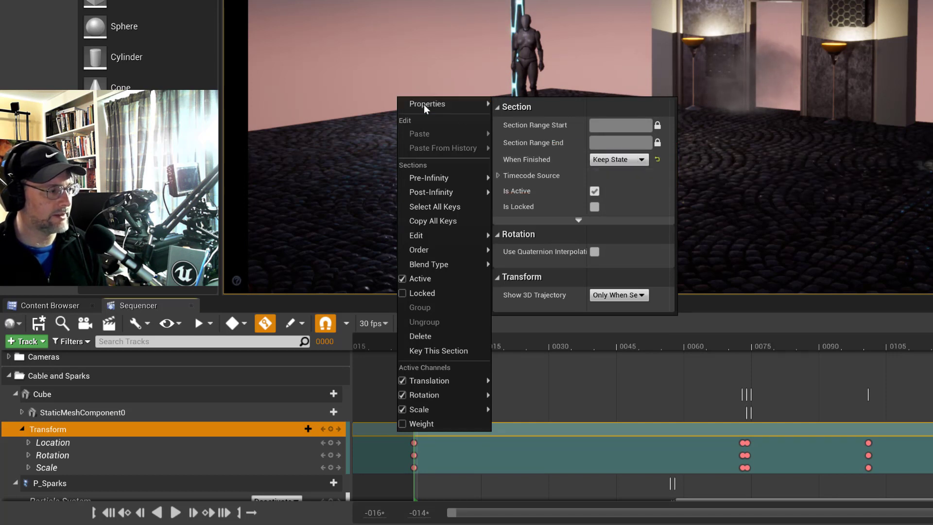
click(234, 305)
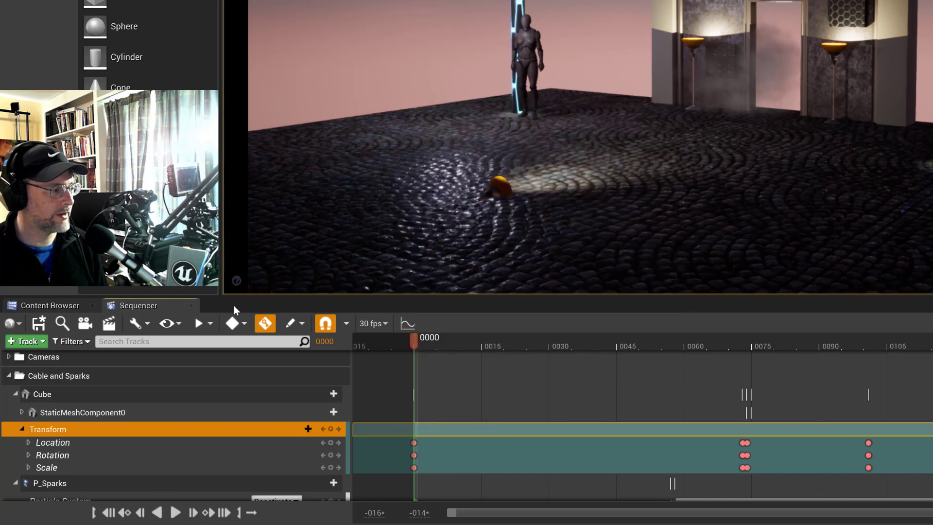
Delete the Transform track of A_Female_Idle from the sequence.
scroll(165, 414, down, 4)
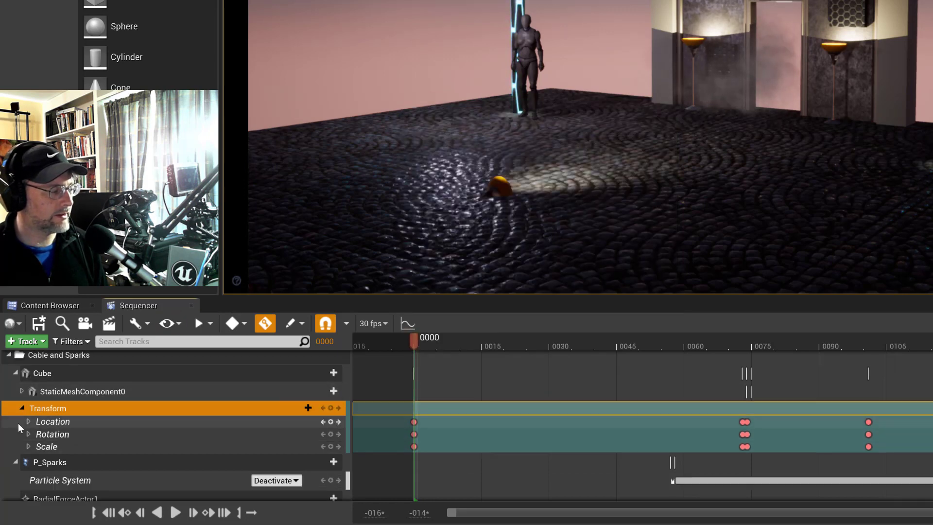
scroll(178, 395, down, 5)
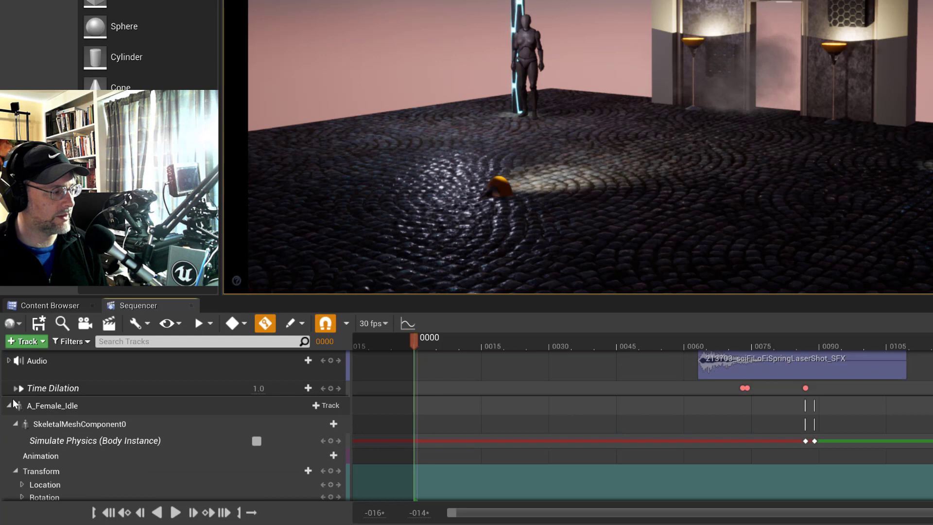
click(75, 406)
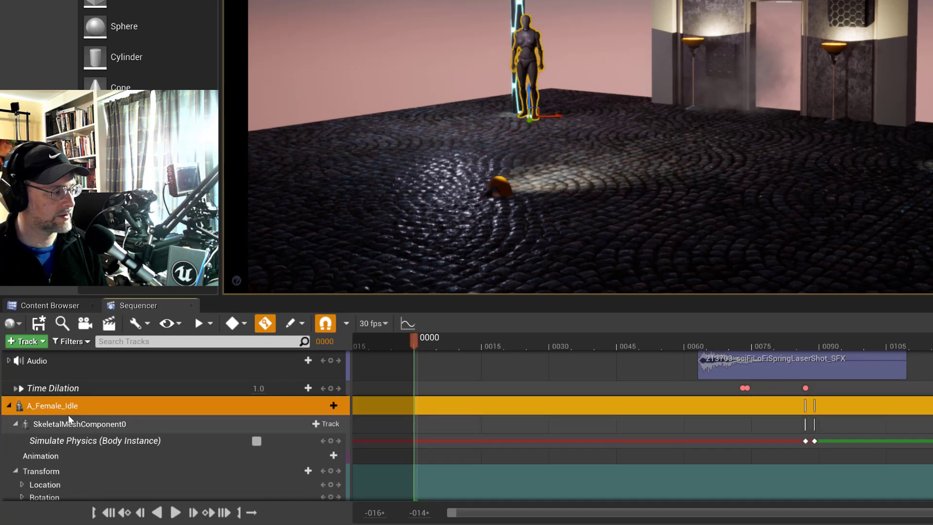
click(53, 473)
click(16, 471)
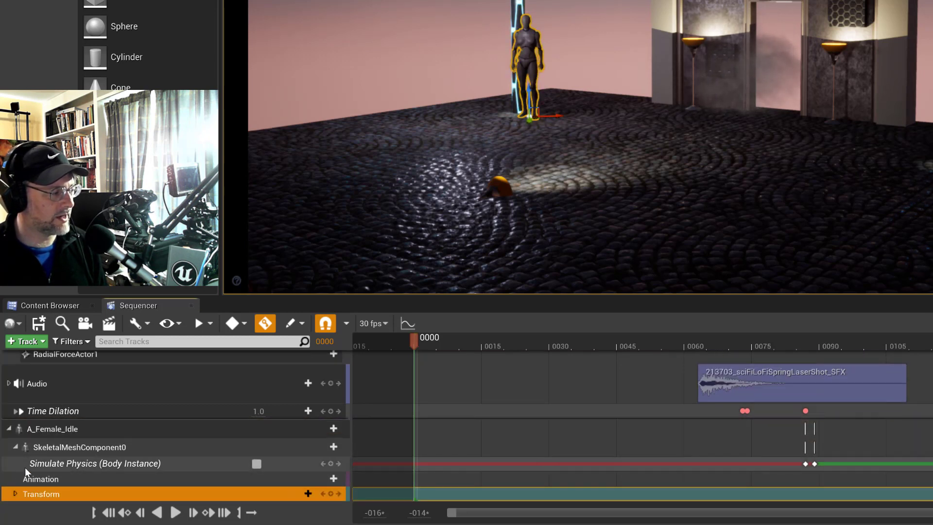
key(Delete)
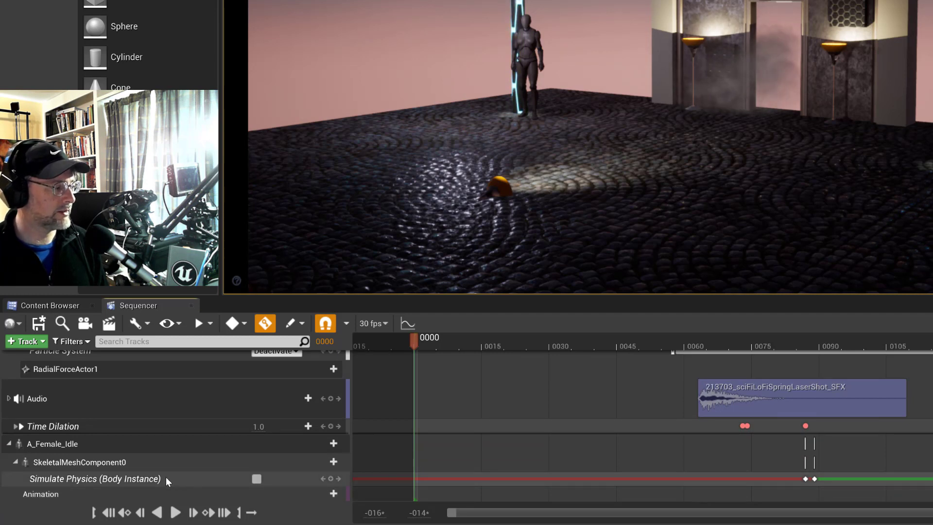
Set the When Finished property of A_Female_Idle's Simulate Physics (Body Instance) section to Keep State.
click(92, 480)
right_click(383, 478)
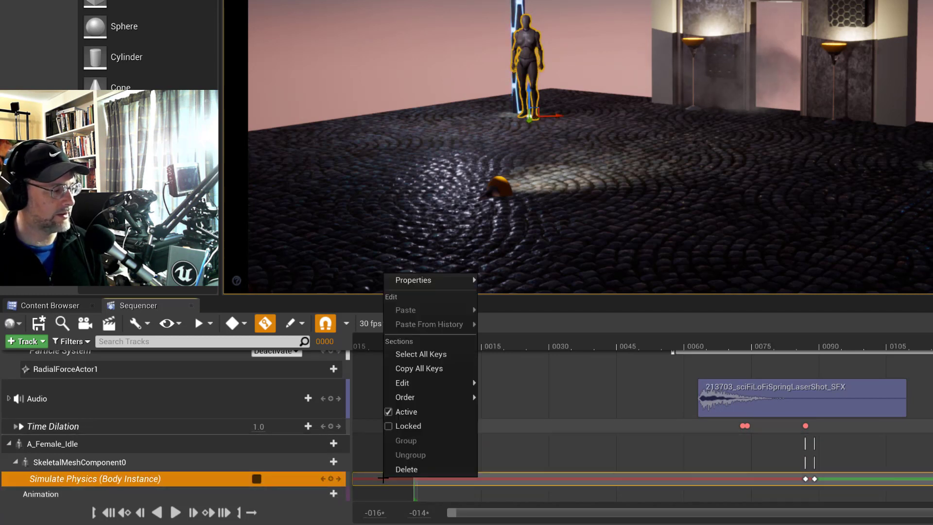
mouse_move(422, 281)
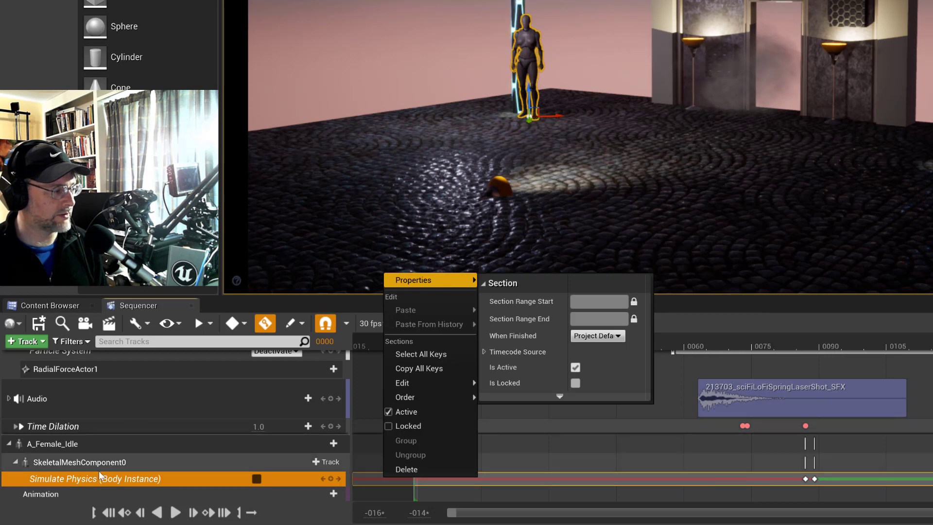
click(597, 336)
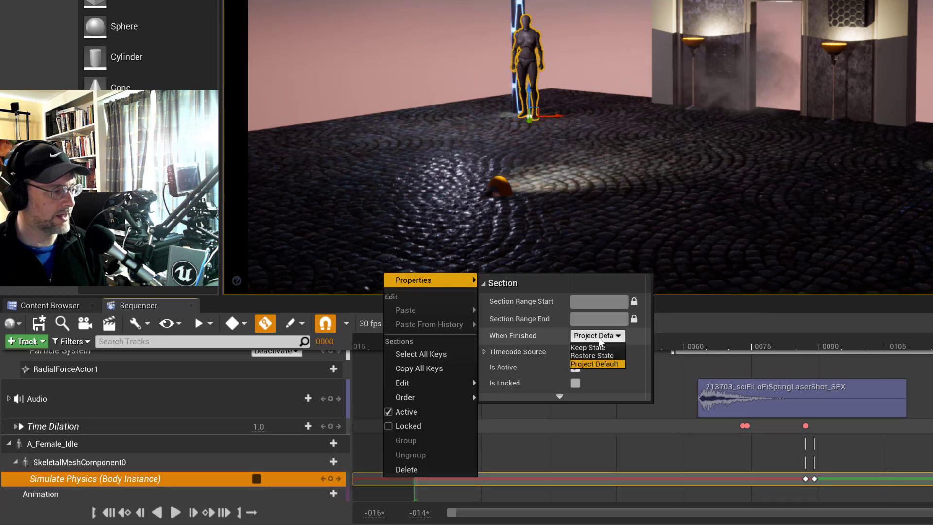
click(587, 347)
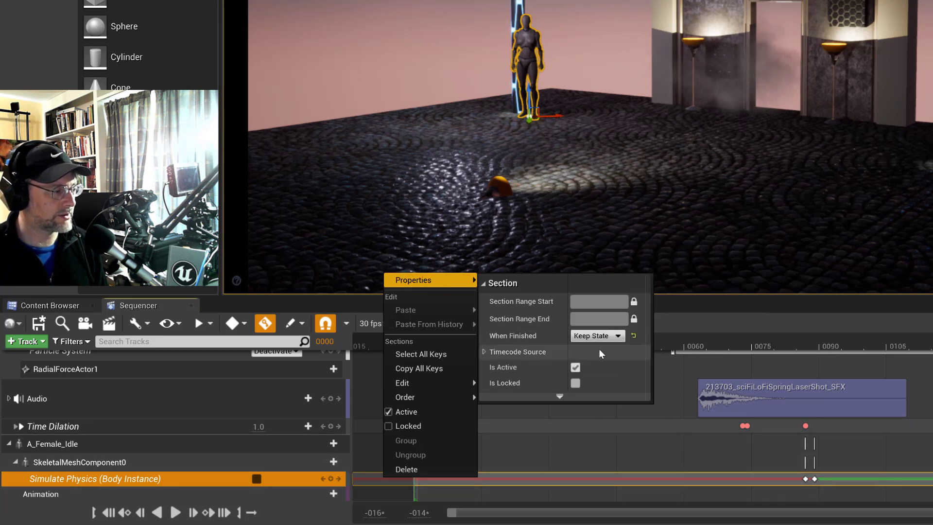
click(251, 312)
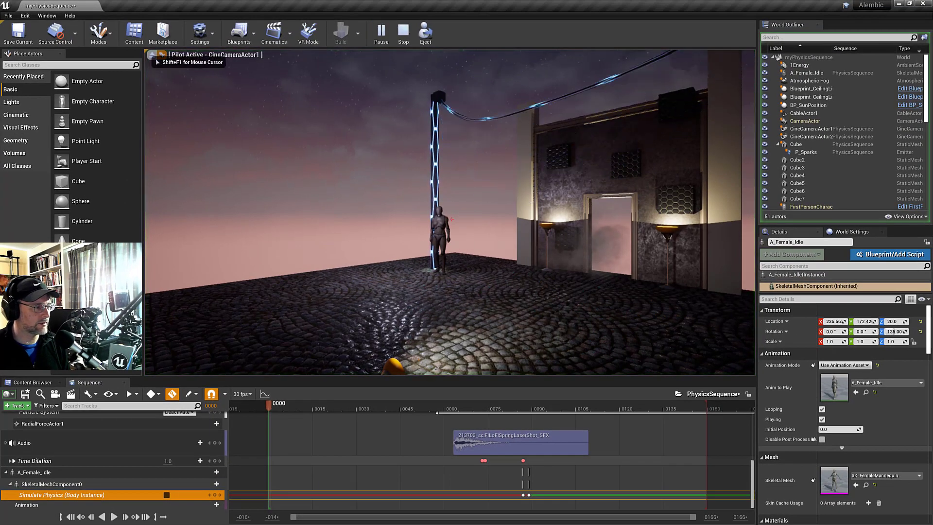
Play the level in the editor viewport to test the physics sequence, and end the play session.
click(379, 129)
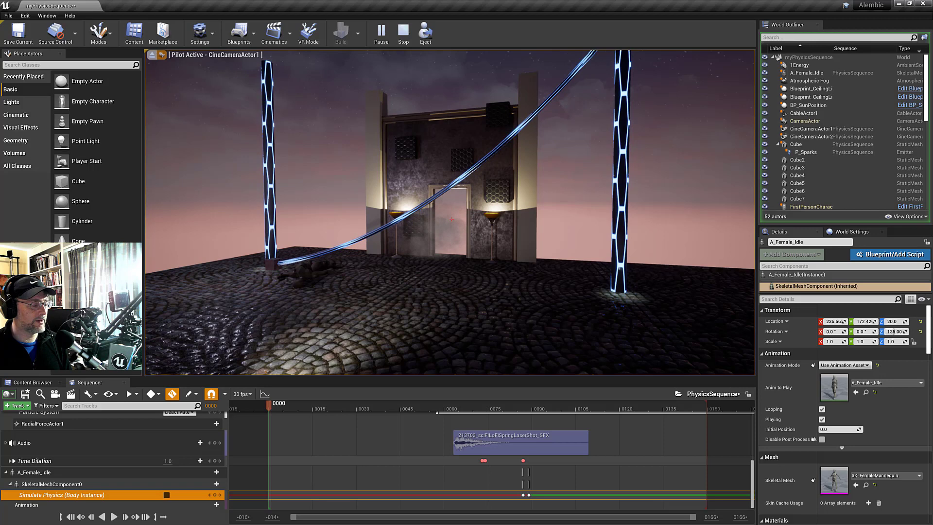
key(Escape)
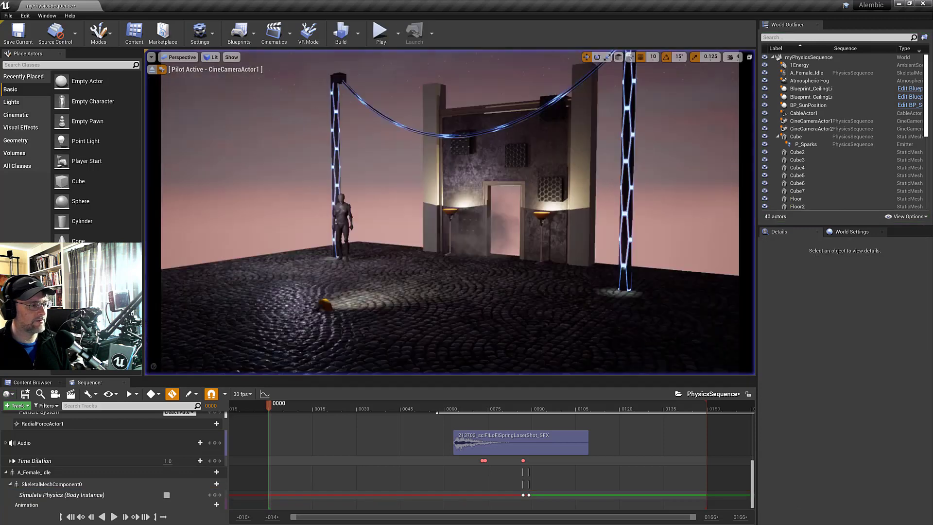